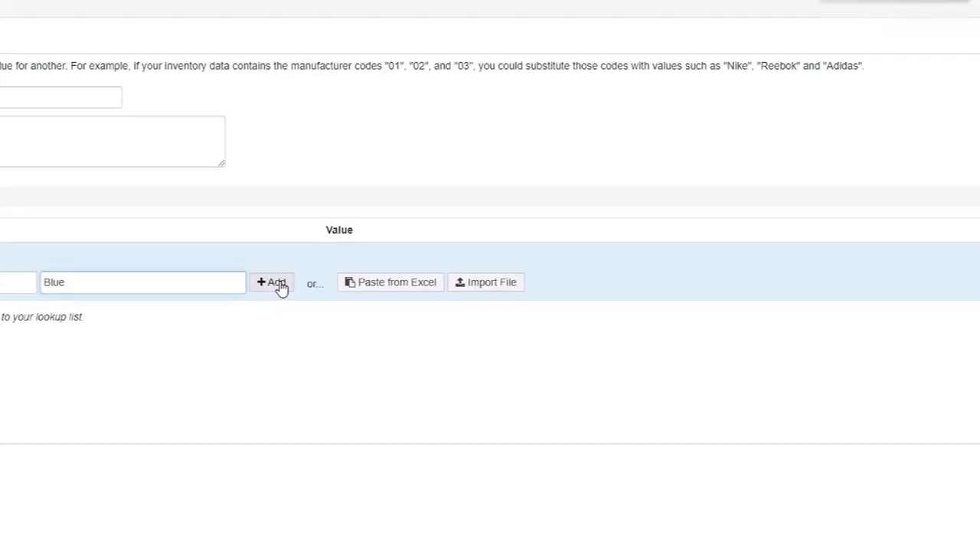
- Add the Navy-to-Blue item to the lookup list
left_click(341, 280)
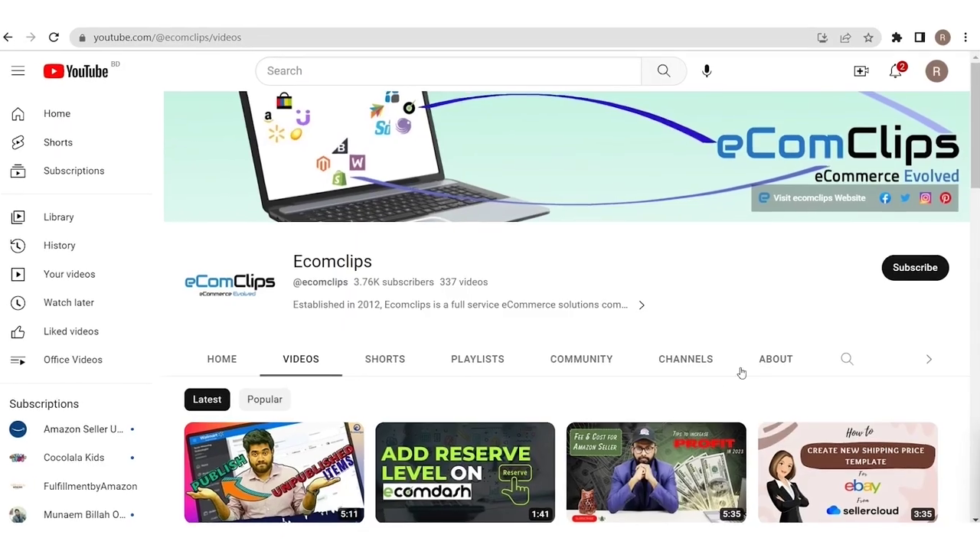
- Subscribe to the Ecomclips YouTube channel and pick a notification level from the bell
left_click(909, 268)
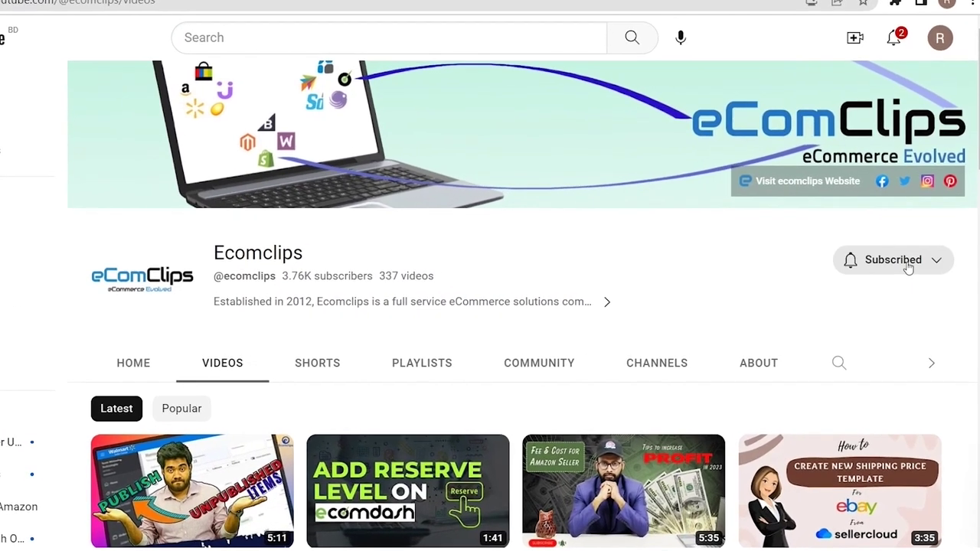
left_click(938, 259)
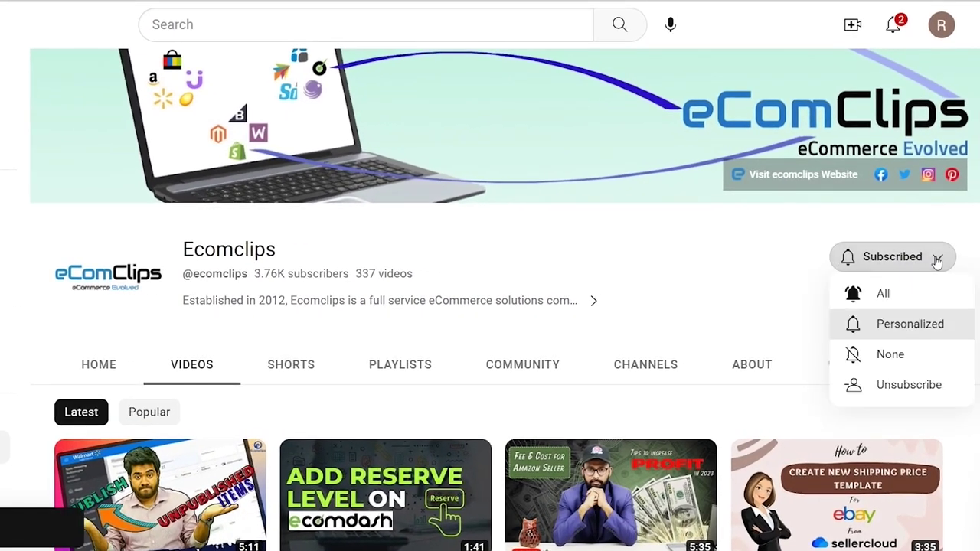
left_click(909, 326)
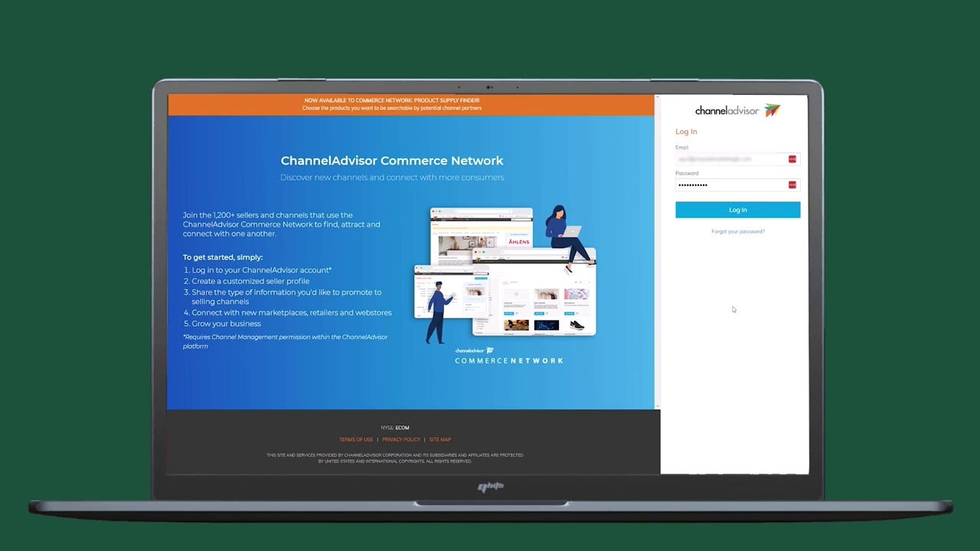
- Log in, enter ChannelAdvisor, and go to Products > Lookup Lists
left_click(703, 213)
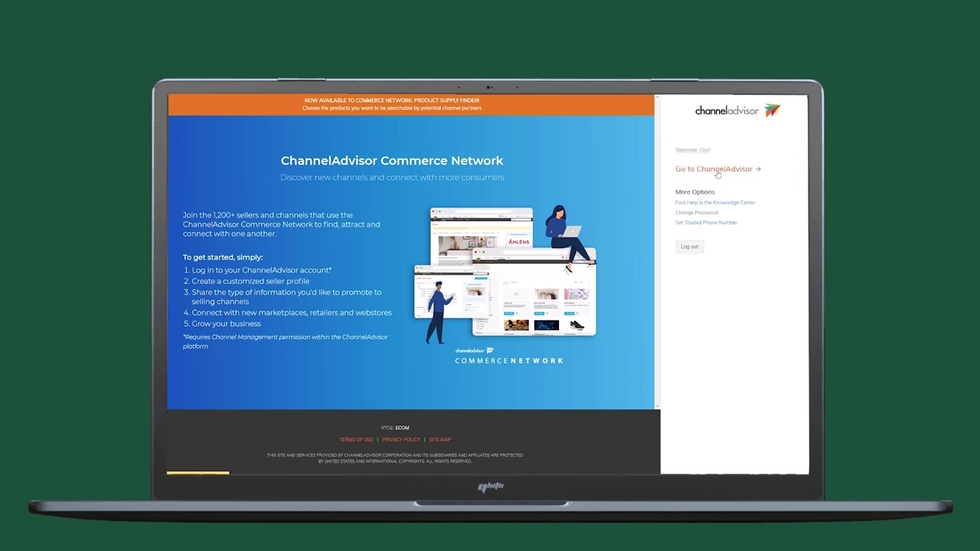
left_click(716, 170)
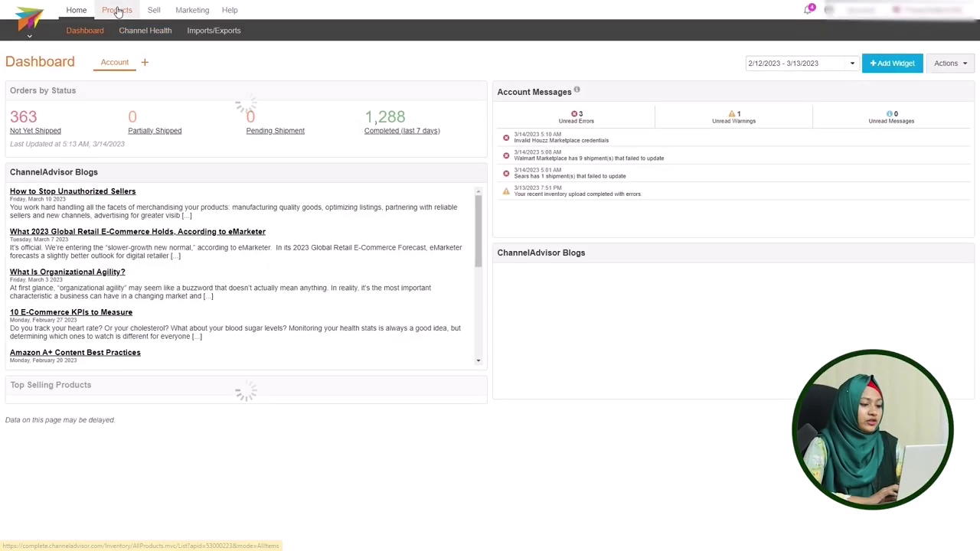
mouse_move(117, 13)
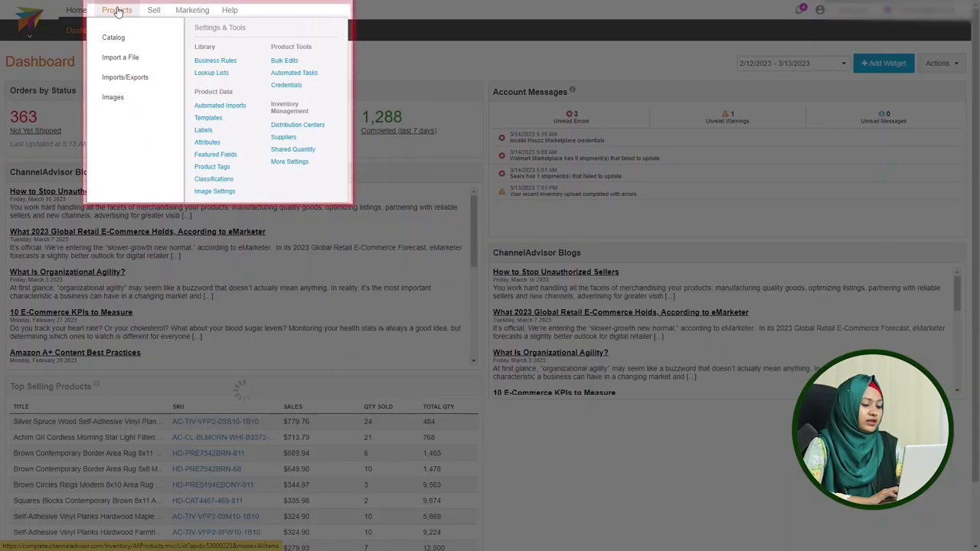
left_click(207, 74)
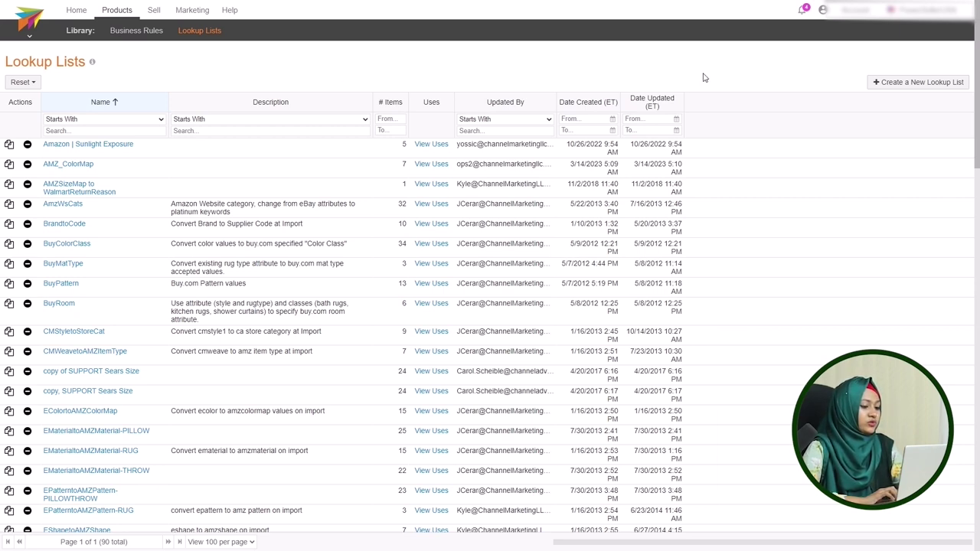
- Create a new lookup list named Test_list with a Navy-to-Blue item
left_click(914, 82)
left_click(180, 152)
type("Test_list")
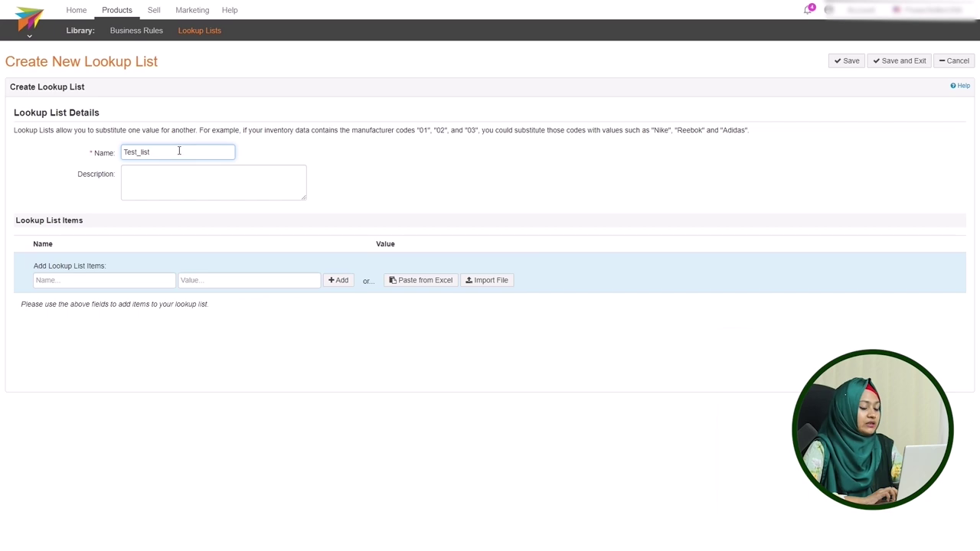
left_click(106, 281)
left_click(44, 283)
type("Navy")
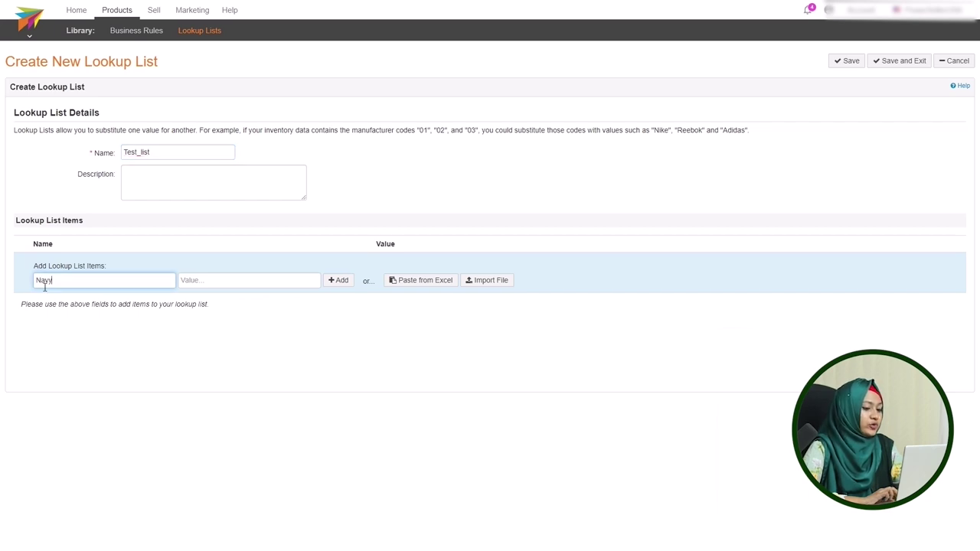
key("Tab")
type("Blue")
left_click(338, 280)
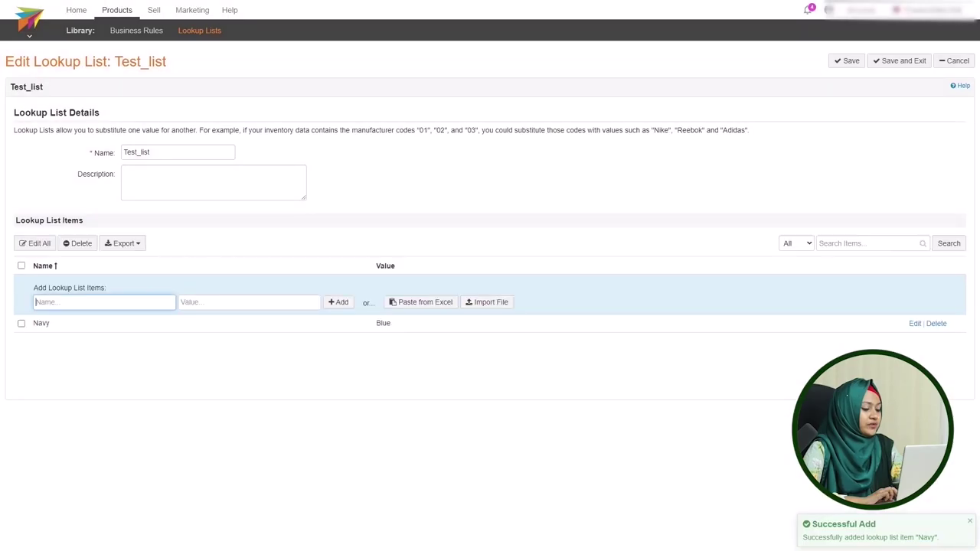
- Add Taupe-to-Brown, Burgundy-to-Red and Plum-to-Red items, then save Test_list
type("Taupe")
key("Tab")
type("Brown")
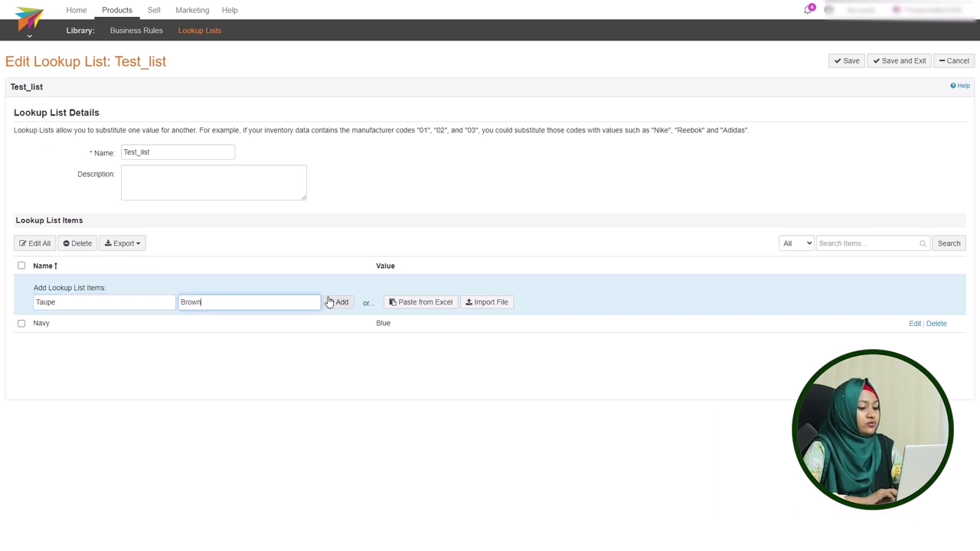
key("Return")
type("Burgundy")
key("Tab")
type("Red")
key("Return")
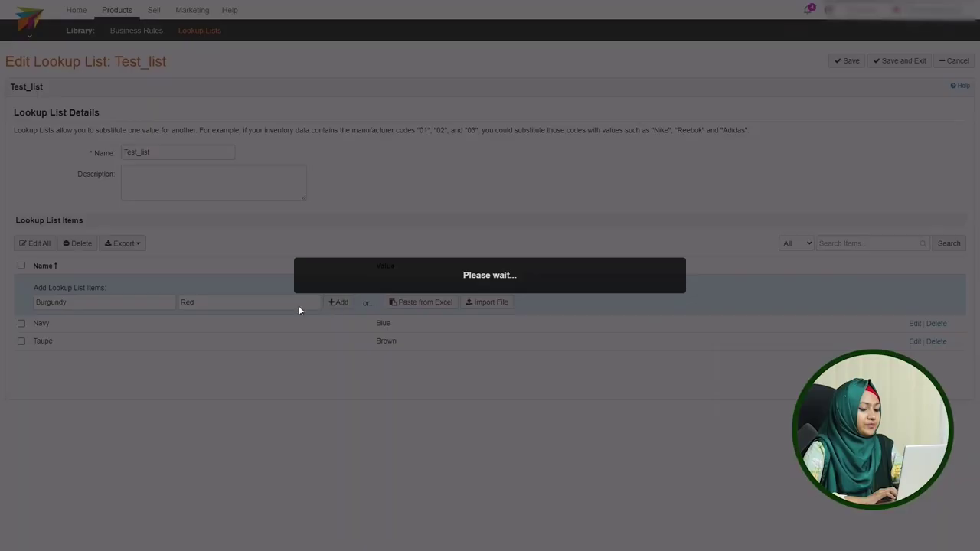
type("Plum")
key("Tab")
type("Red")
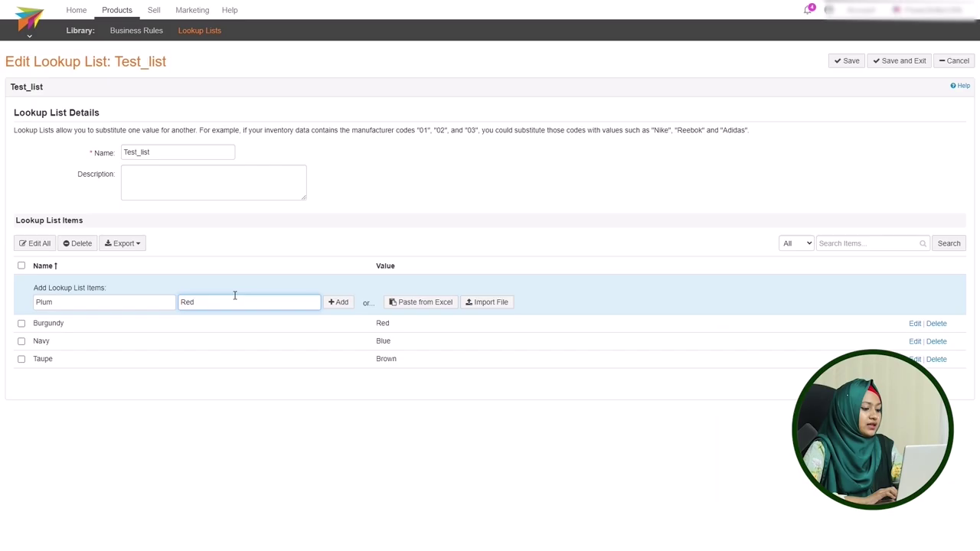
left_click(342, 305)
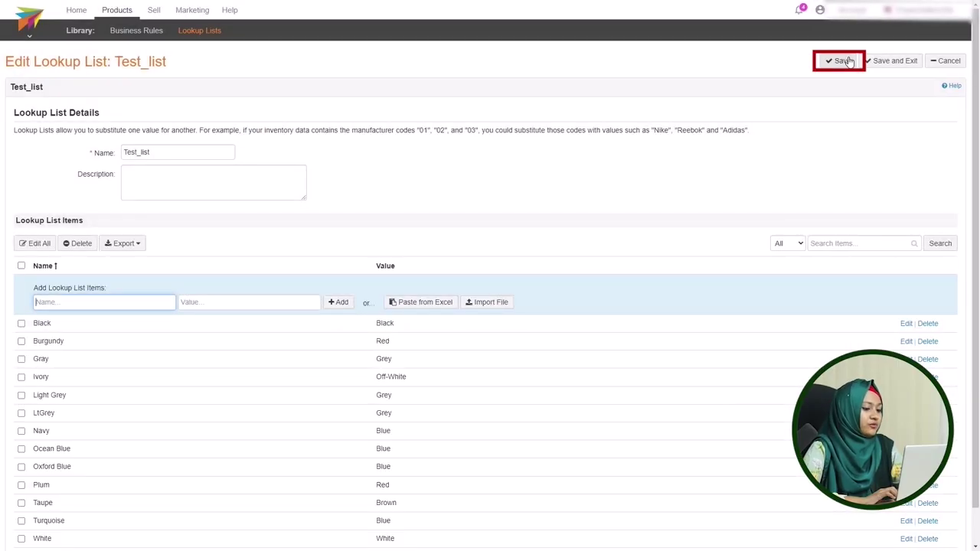
left_click(848, 62)
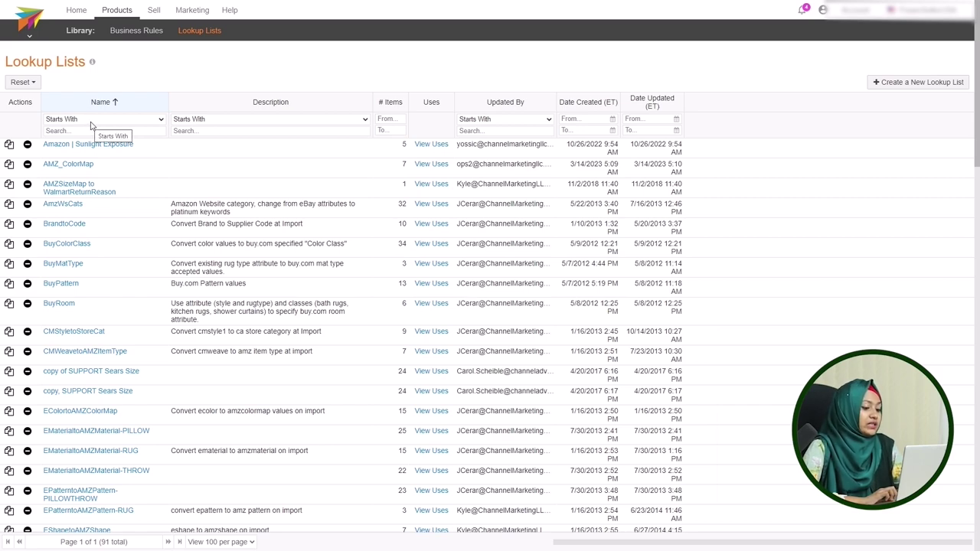
- Filter lookup lists by name Contains 'AMZ_ColorMap' and add a Light Grey-to-Grey item to it
left_click(90, 122)
left_click(69, 172)
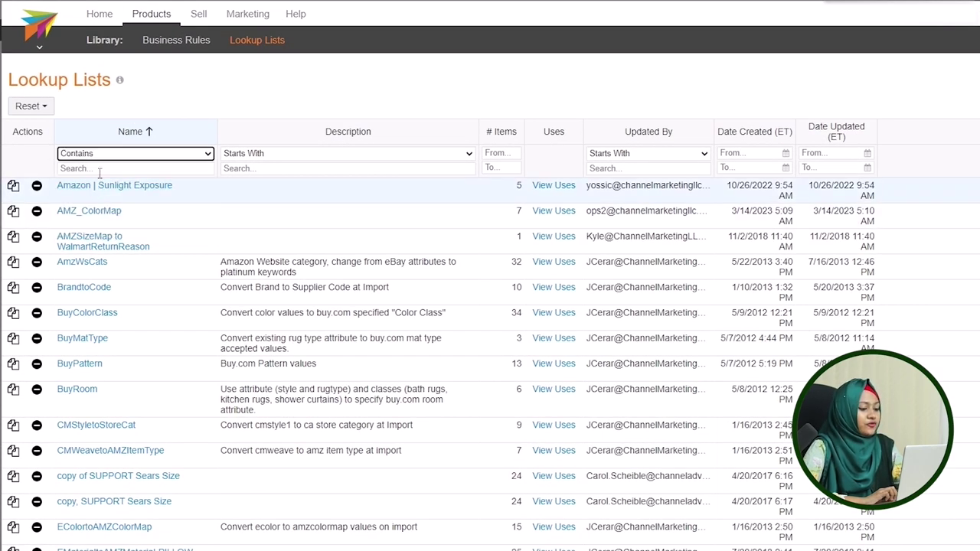
left_click(99, 168)
type("AMZ_ColorMap")
key("Return")
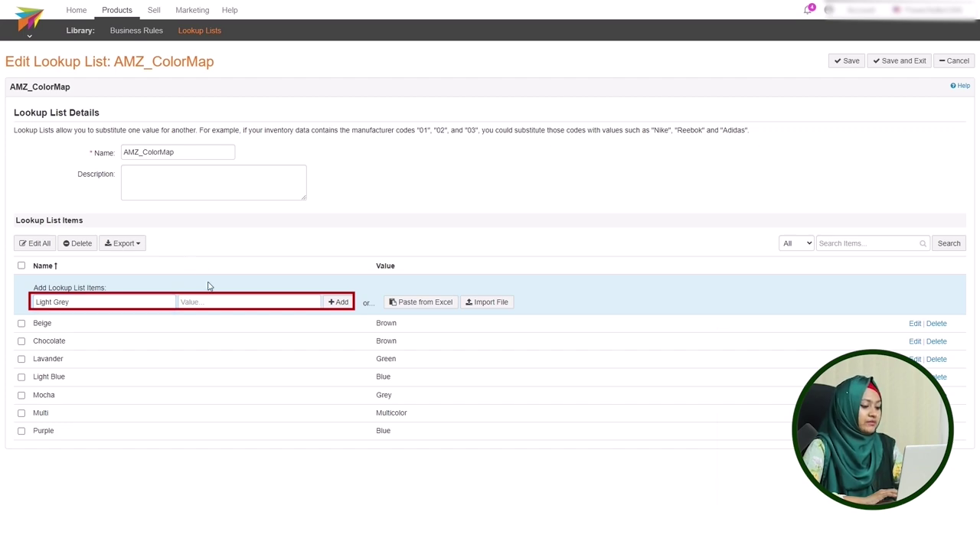
left_click(338, 305)
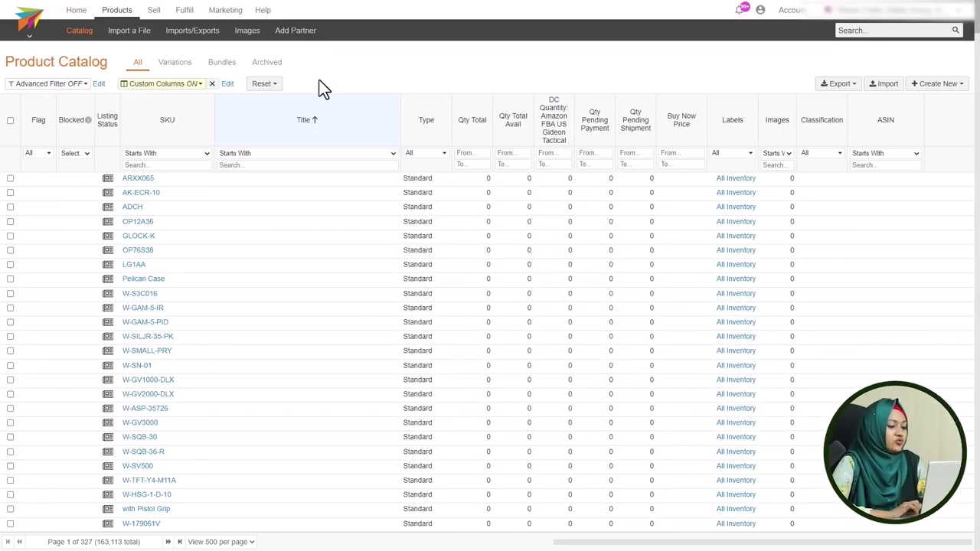
- Go to Sell > Walmart > Template and filter channel fields containing 'color'
mouse_move(169, 24)
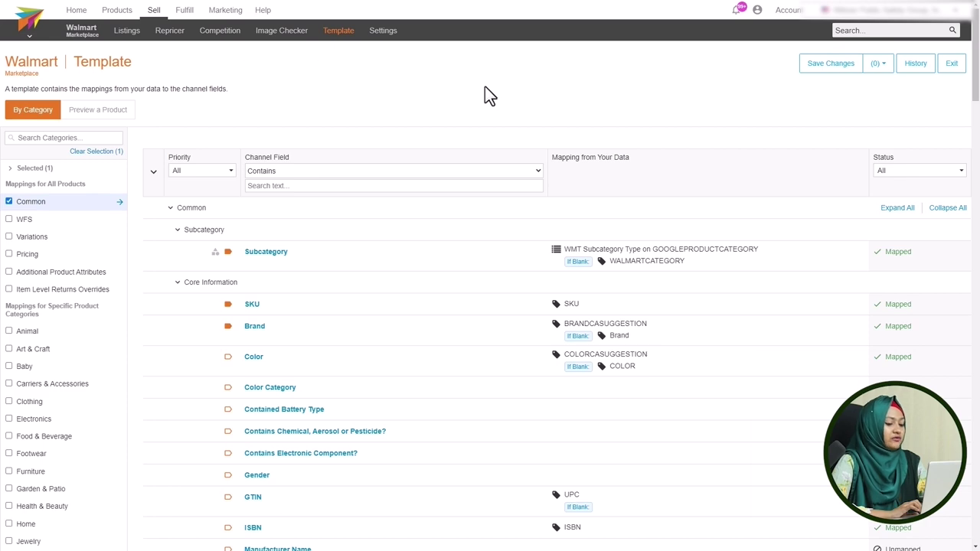
left_click(291, 186)
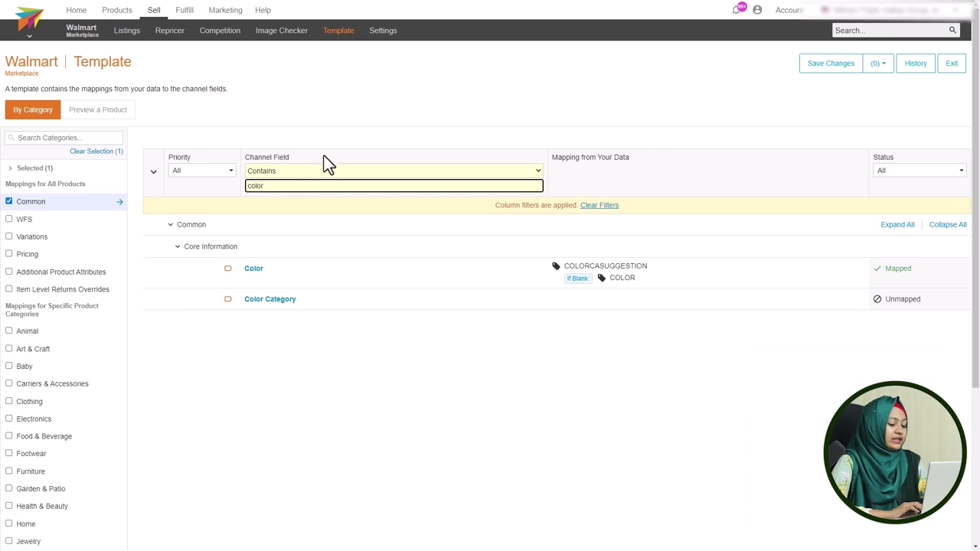
- Set the Color field to Lookup List Result using Walmart Color Map with product field COLOR
left_click(318, 277)
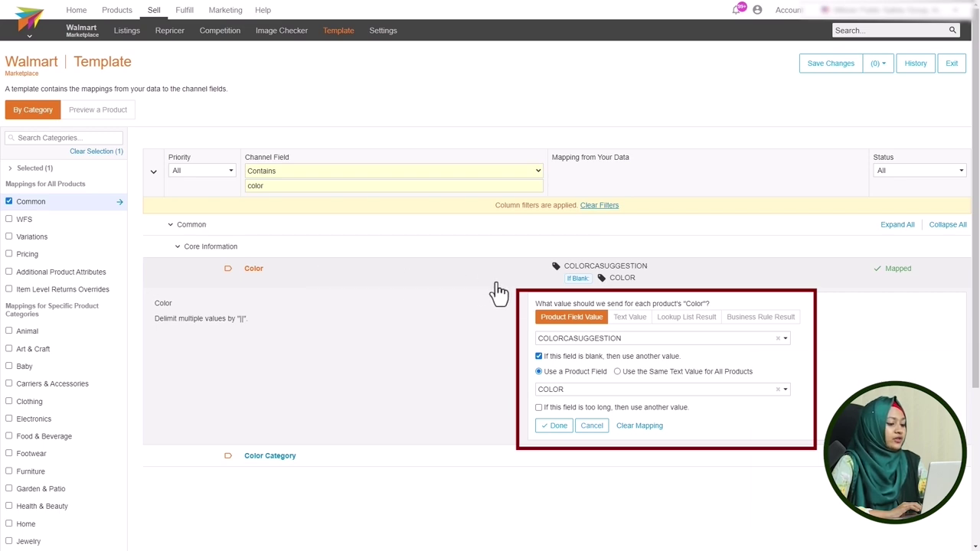
left_click(678, 326)
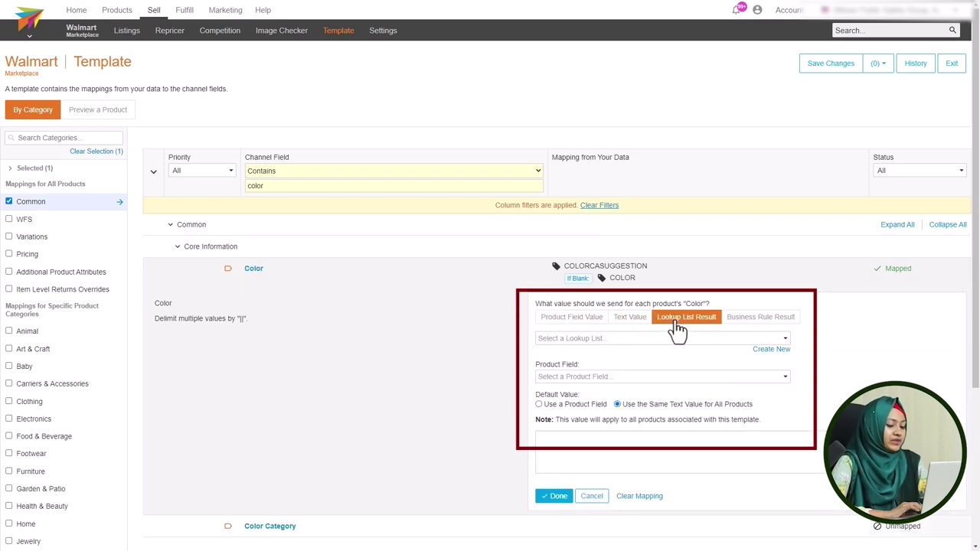
left_click(610, 339)
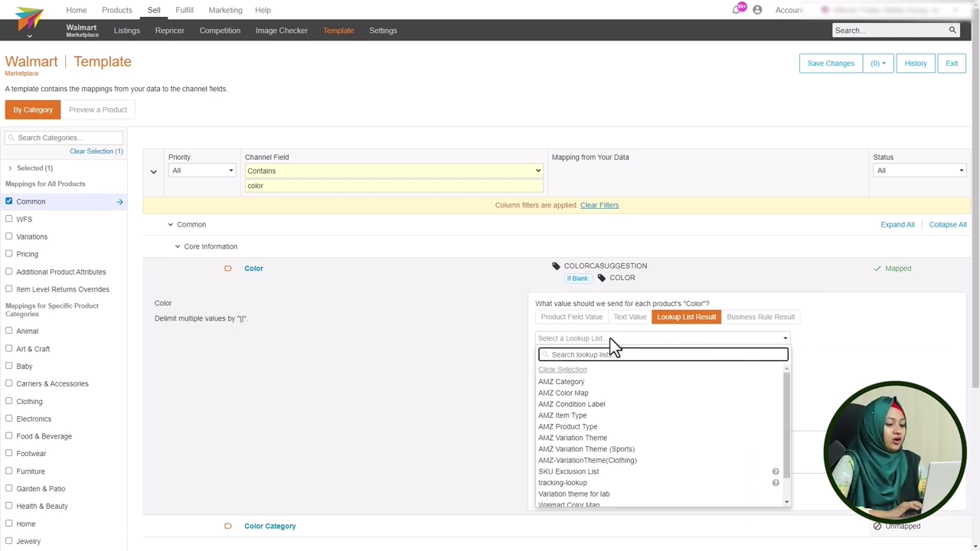
type("walmart")
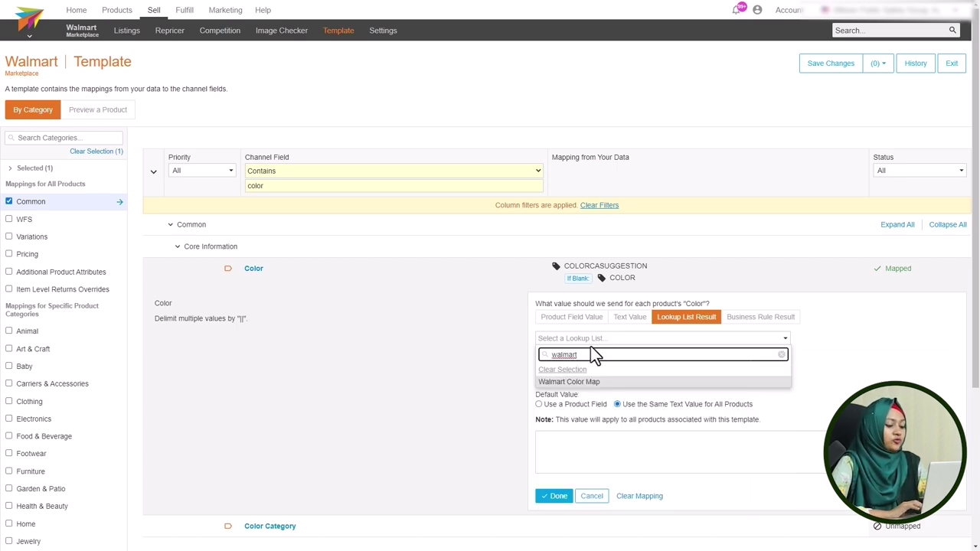
left_click(588, 381)
left_click(577, 378)
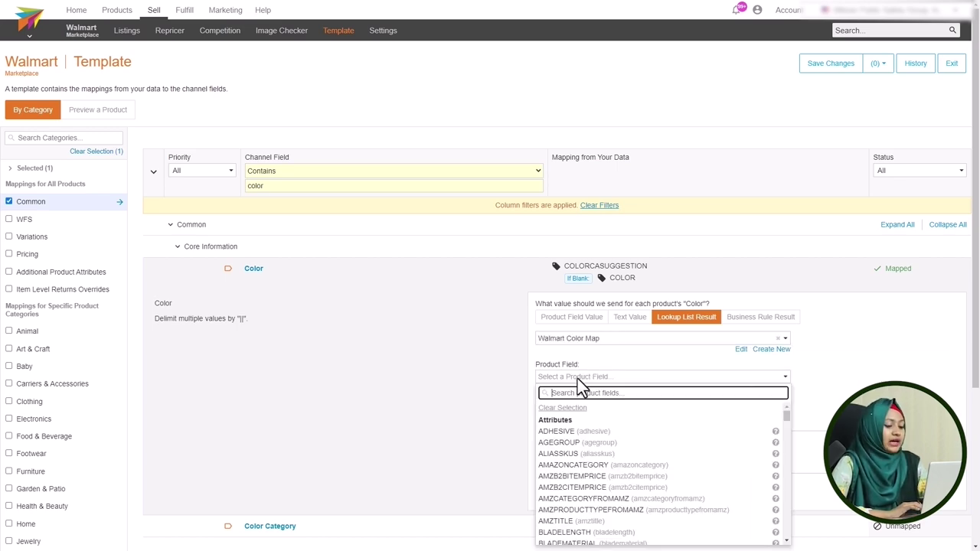
type("color")
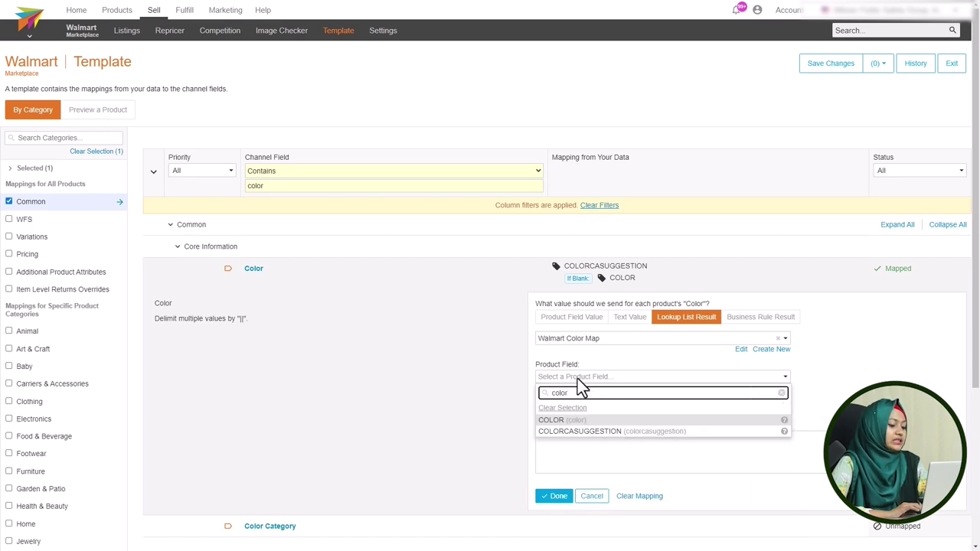
left_click(617, 423)
scroll(574, 429, "down", 1)
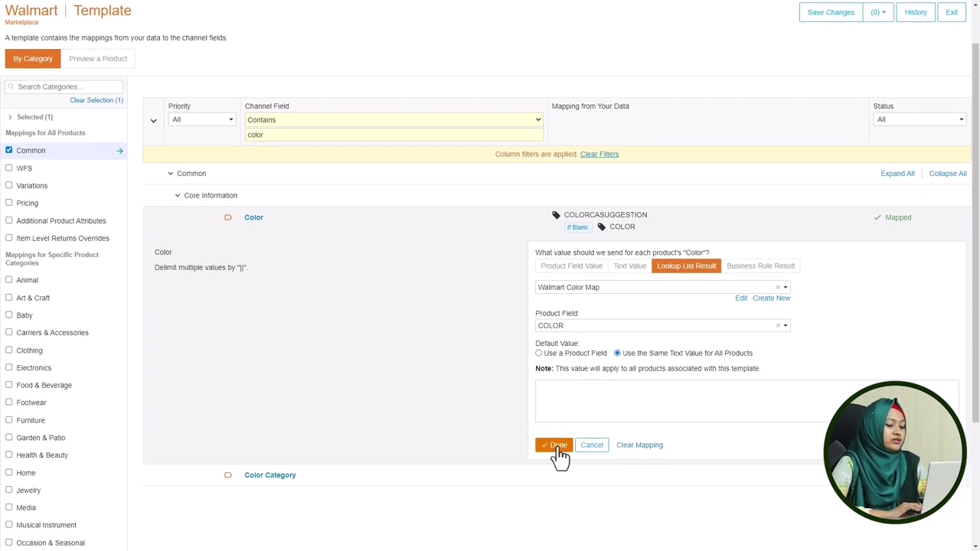
left_click(558, 446)
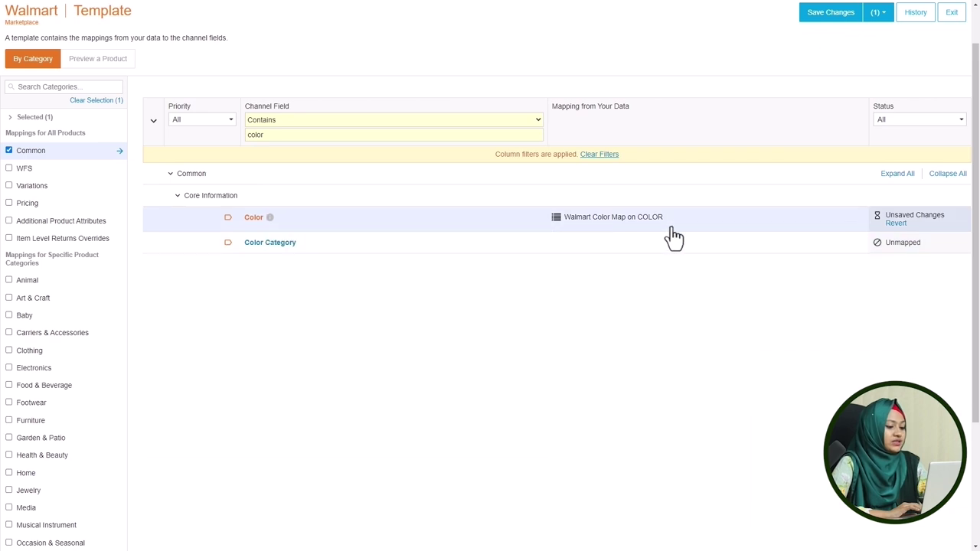